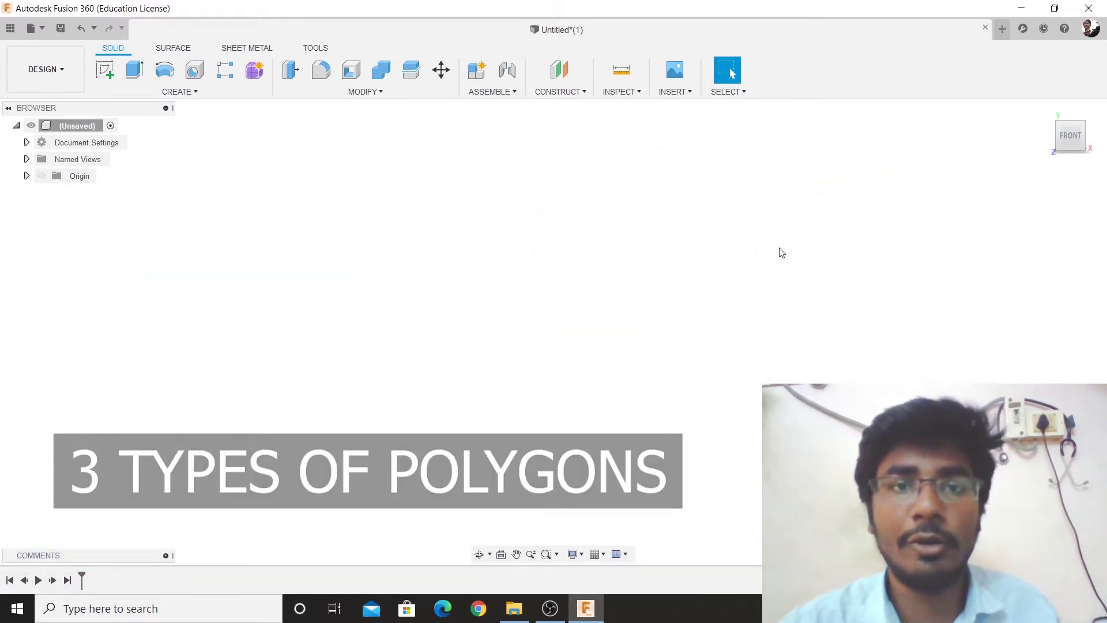
- Start a new sketch on the front (XY) plane
{"action": "left_click", "coordinate": [106, 79]}
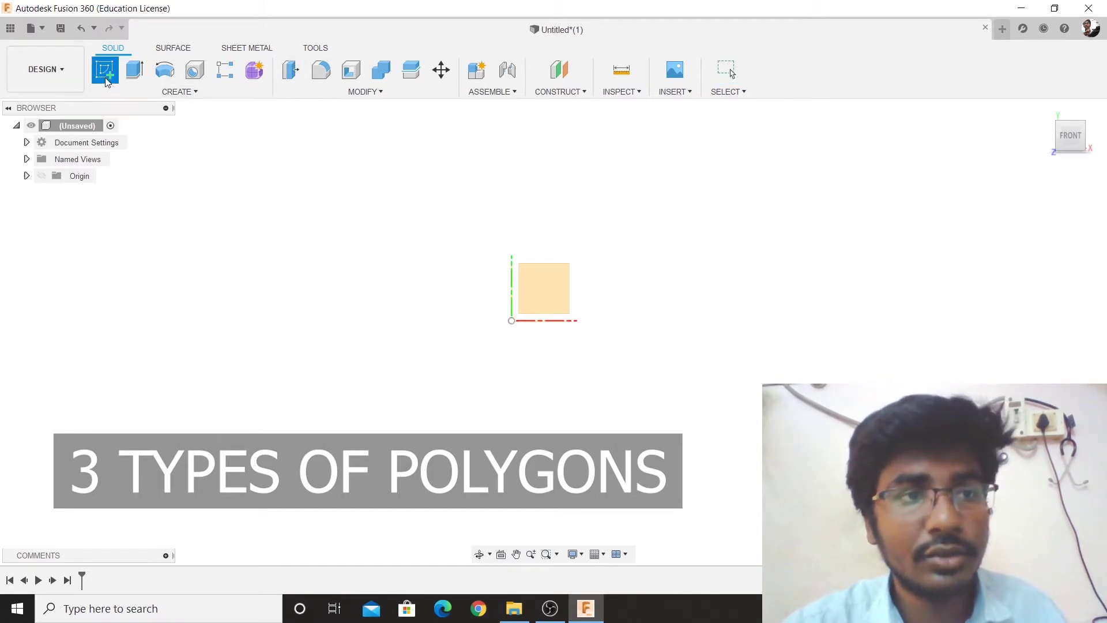
{"action": "left_click", "coordinate": [536, 276]}
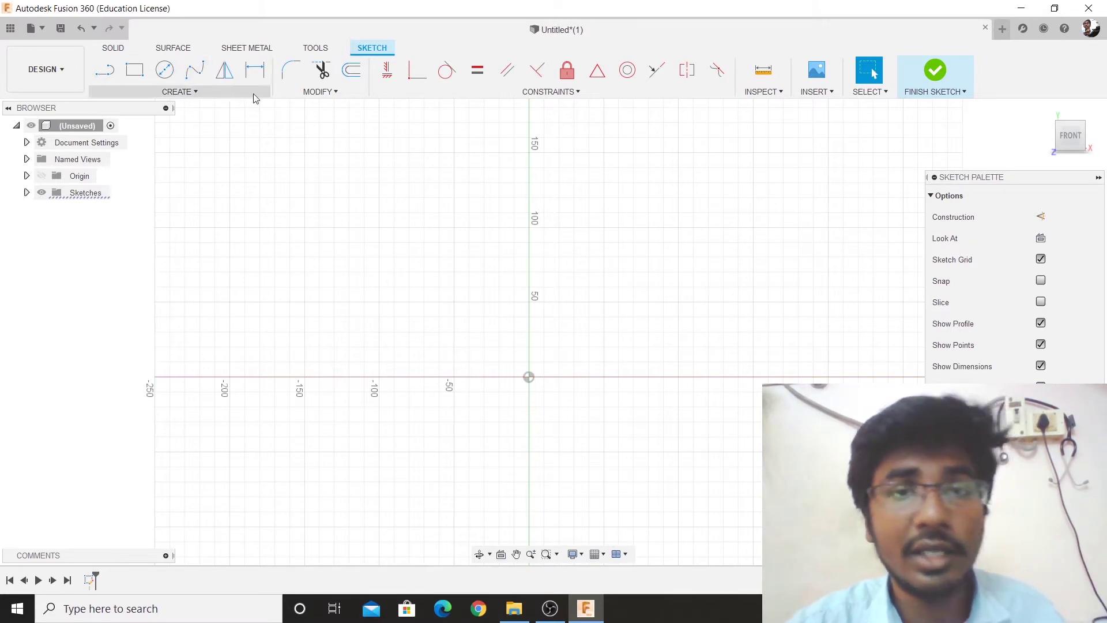
- Reveal the Circumscribed, Inscribed and Edge Polygon options under Create > Polygon
{"action": "left_click", "coordinate": [184, 93]}
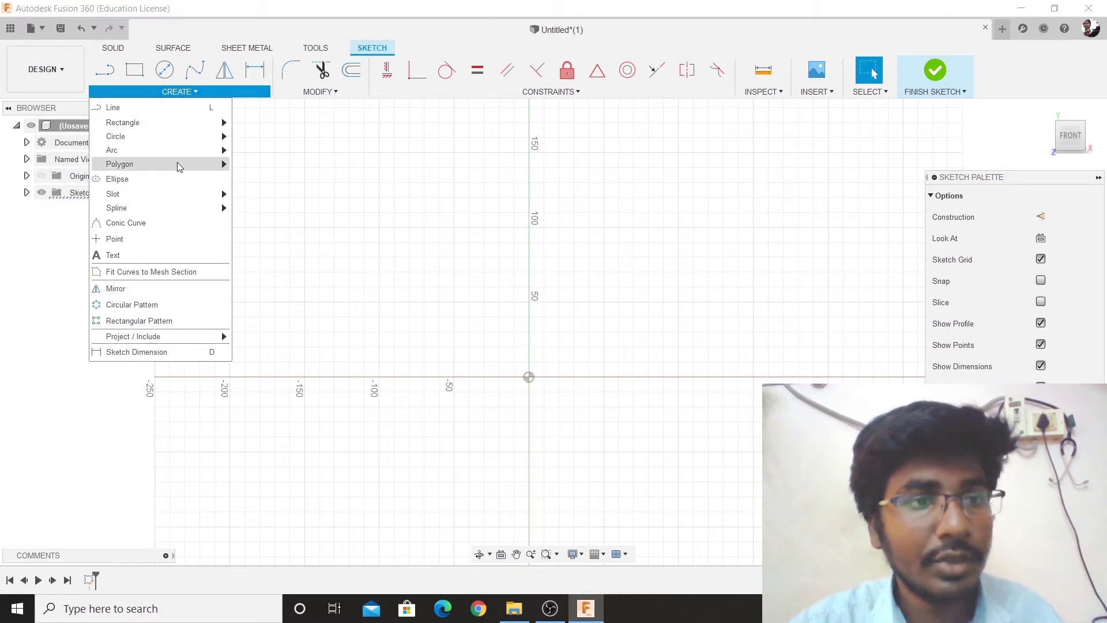
{"action": "mouse_move", "coordinate": [178, 167]}
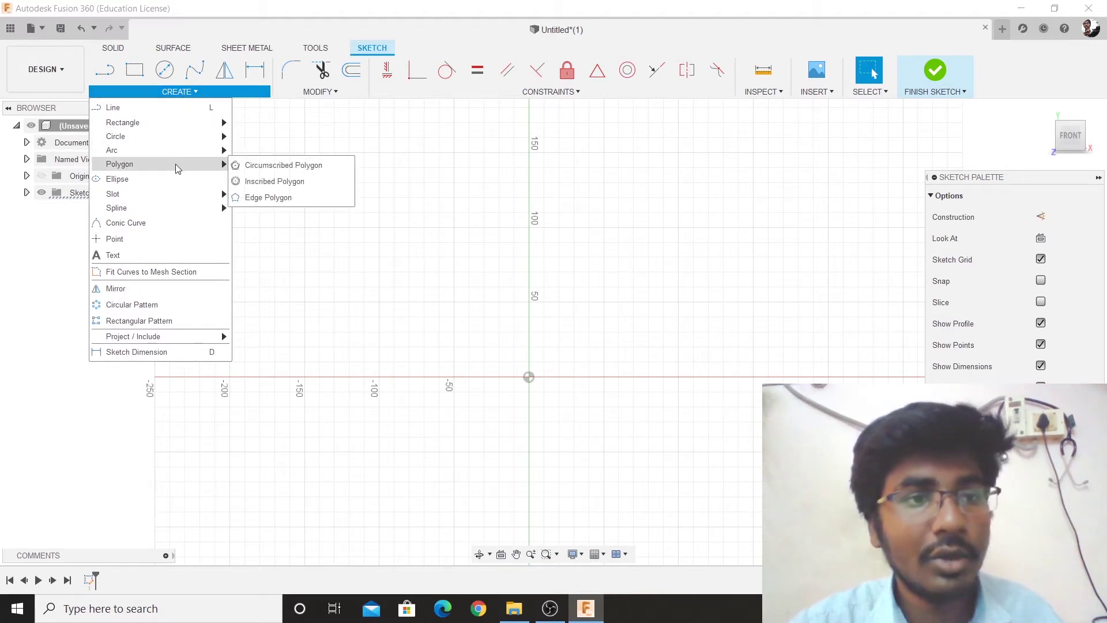
- Draw a circumscribed hexagon centred to the left of the origin
{"action": "left_click", "coordinate": [329, 168]}
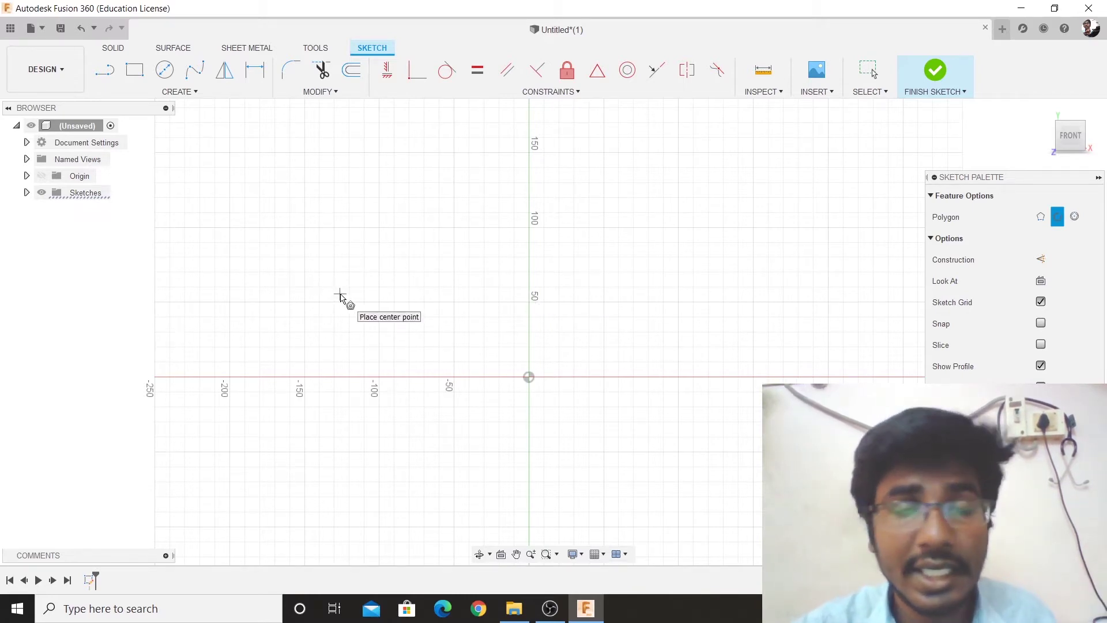
{"action": "left_click", "coordinate": [340, 295]}
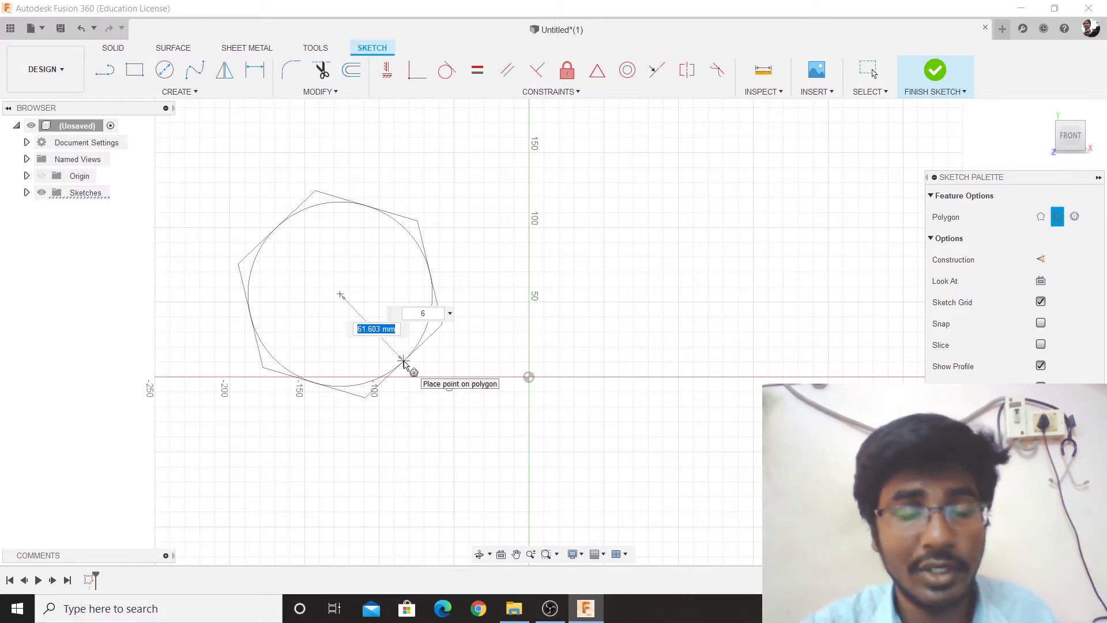
{"action": "left_click", "coordinate": [413, 378]}
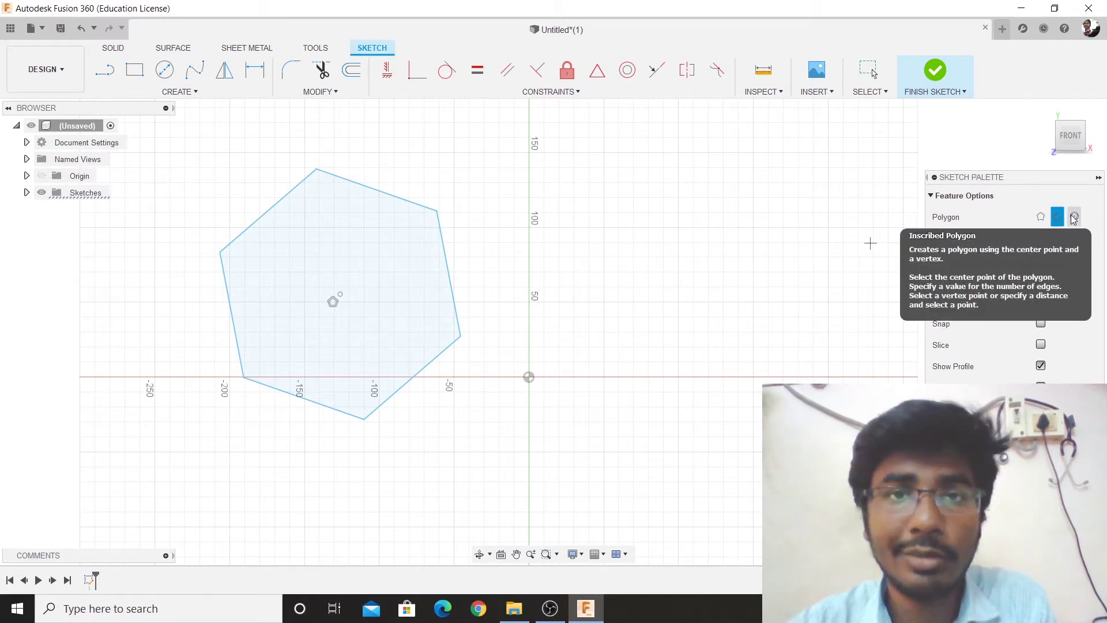
{"action": "left_click", "coordinate": [194, 94]}
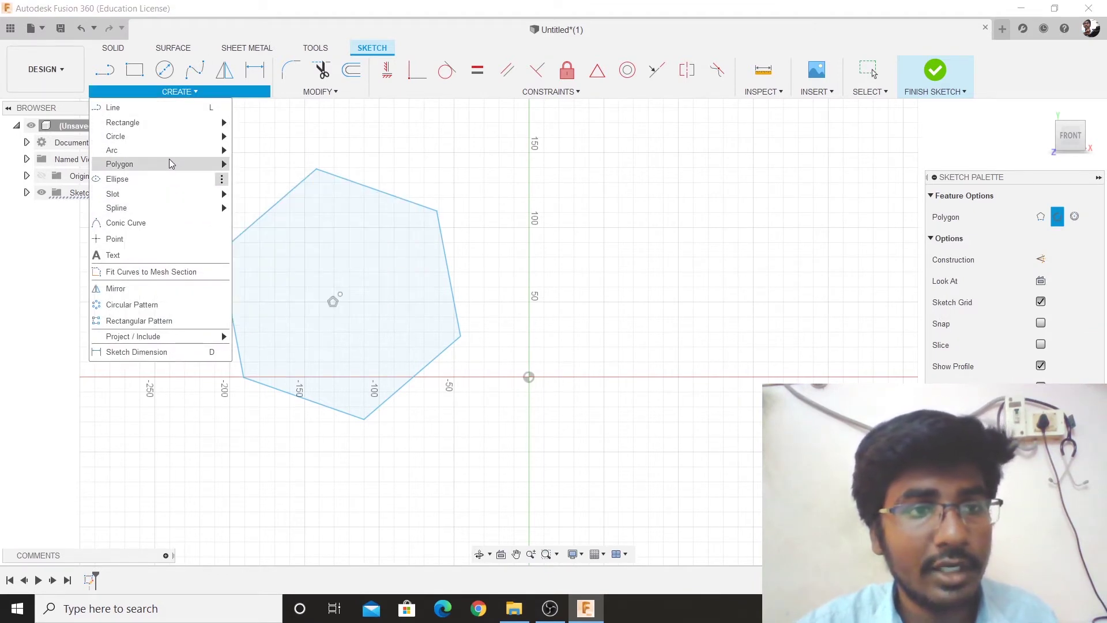
- Draw an inscribed hexagon centred just right of the vertical axis, beside the first one
{"action": "mouse_move", "coordinate": [171, 163]}
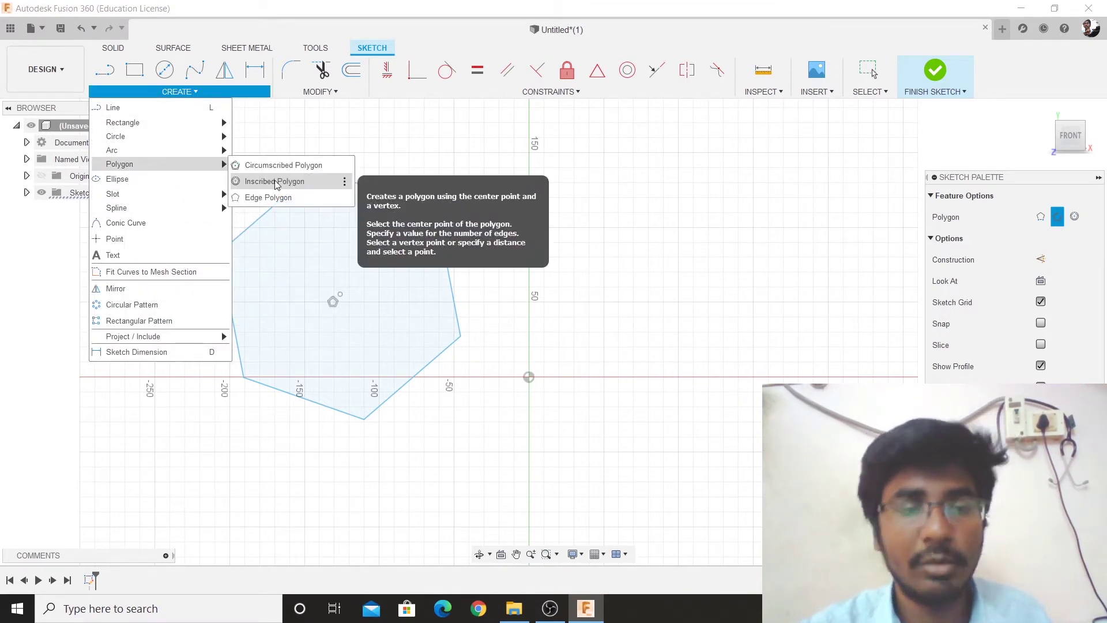
{"action": "left_click", "coordinate": [275, 182]}
{"action": "middle_click_drag", "start_coordinate": [580, 305], "coordinate": [382, 298]}
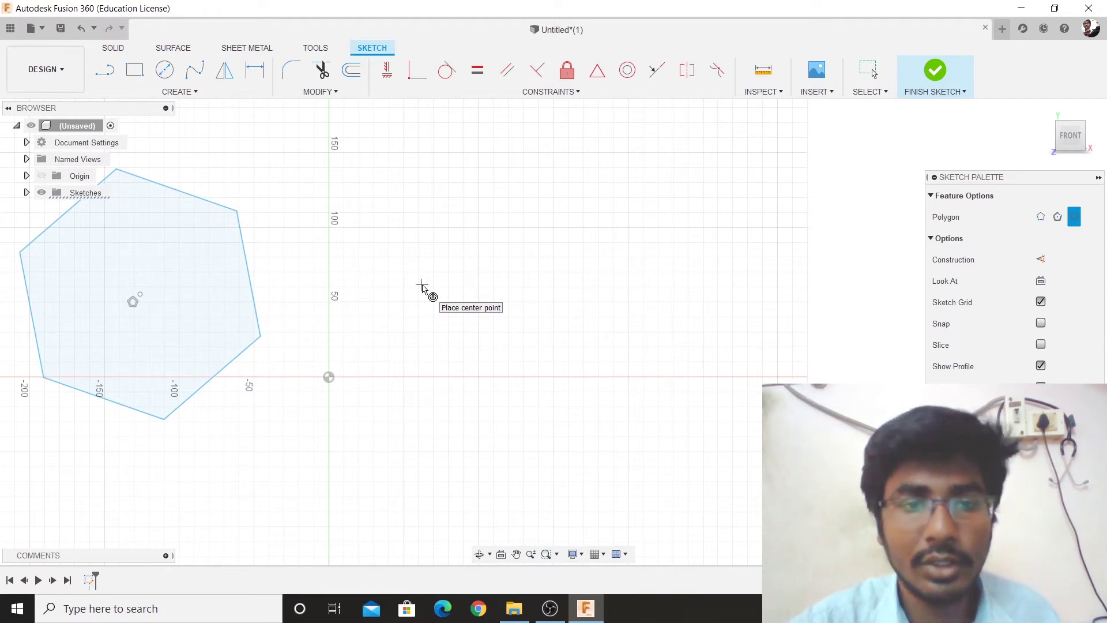
{"action": "left_click", "coordinate": [429, 310]}
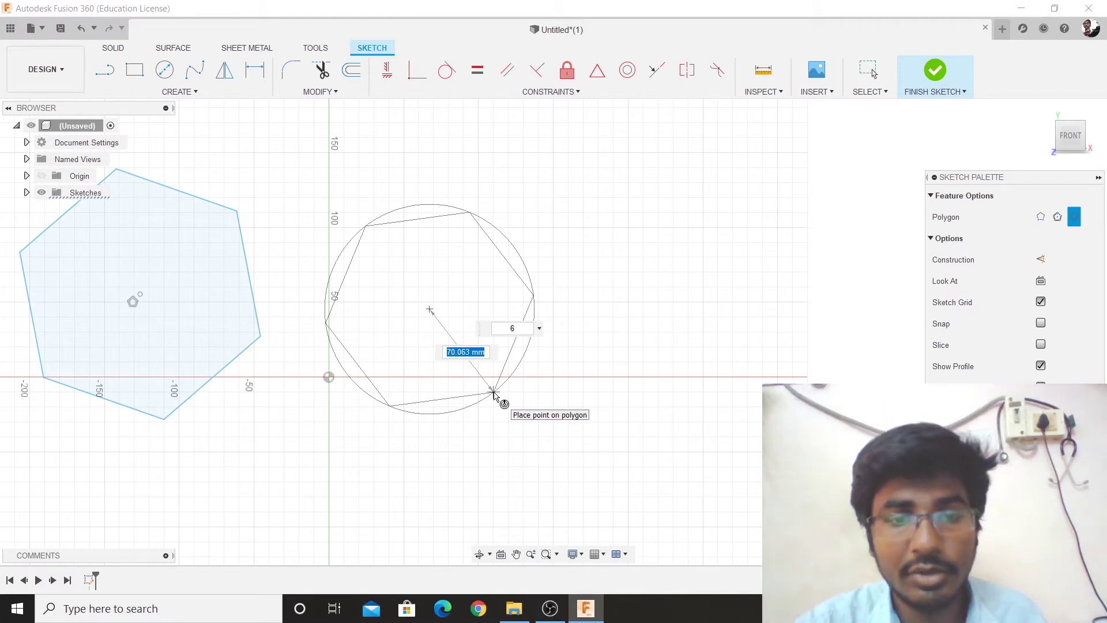
{"action": "left_click", "coordinate": [494, 393]}
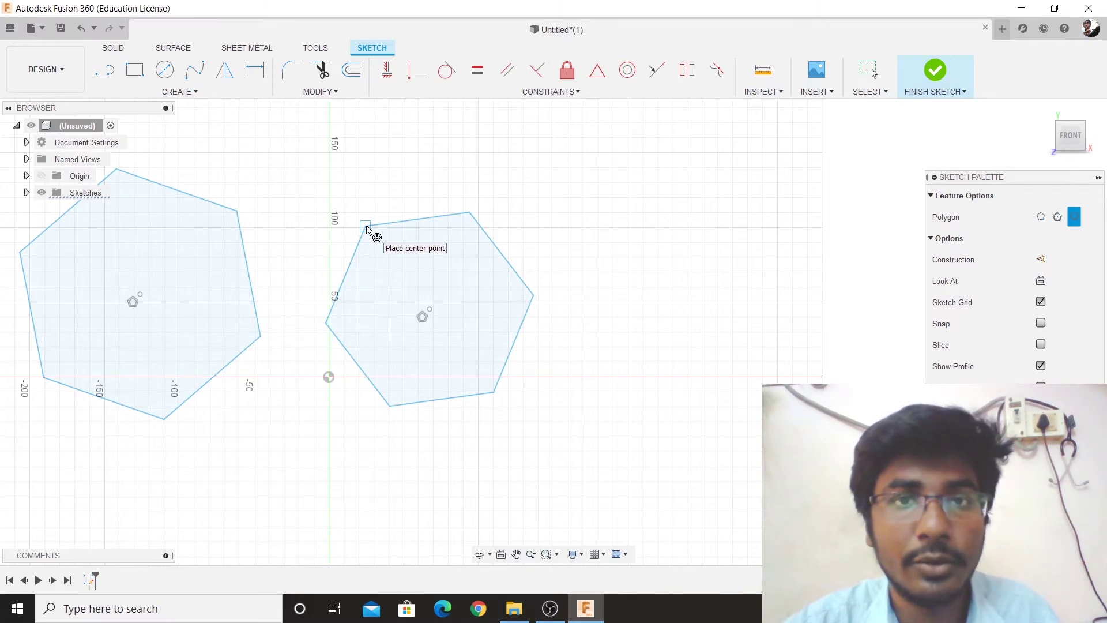
{"action": "key", "text": "Escape"}
{"action": "left_click", "coordinate": [179, 91]}
{"action": "mouse_move", "coordinate": [119, 164]}
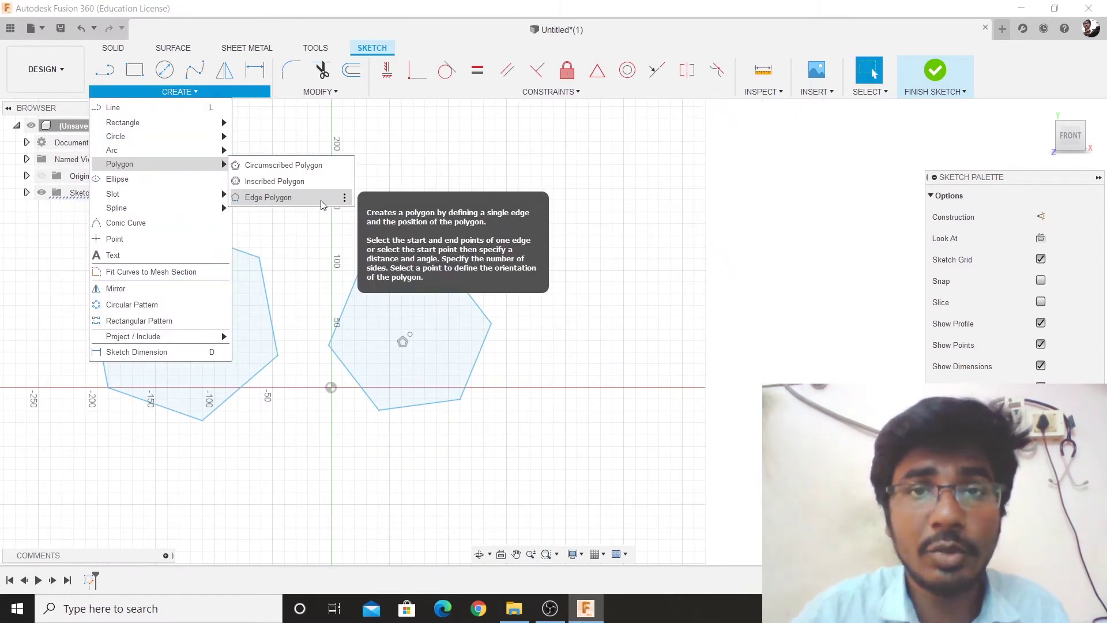
{"action": "left_click", "coordinate": [321, 199]}
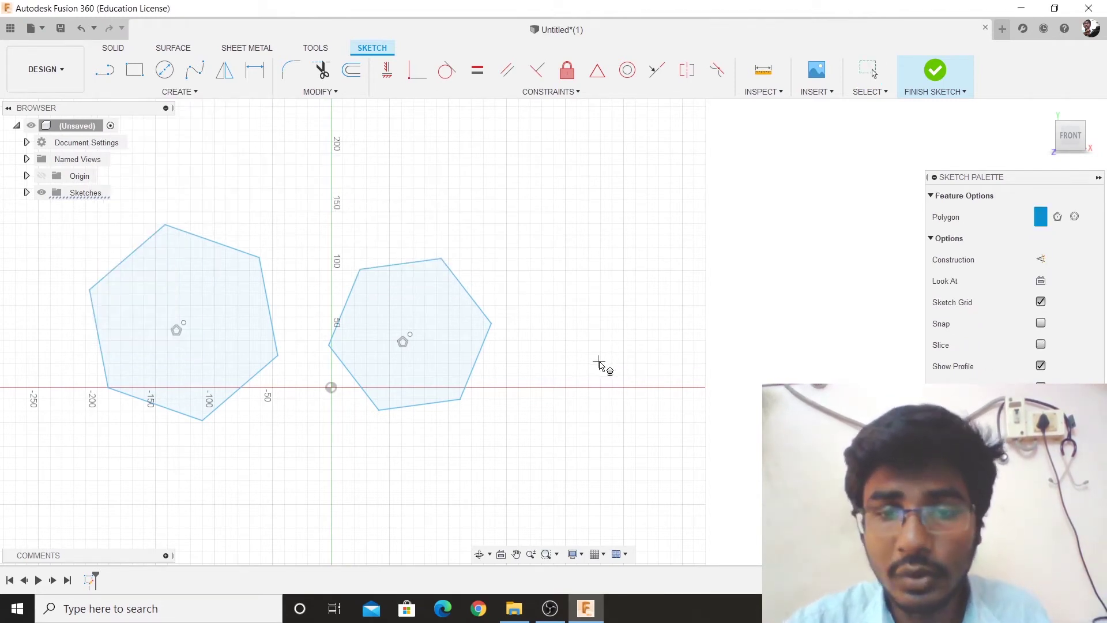
{"action": "left_click", "coordinate": [598, 360]}
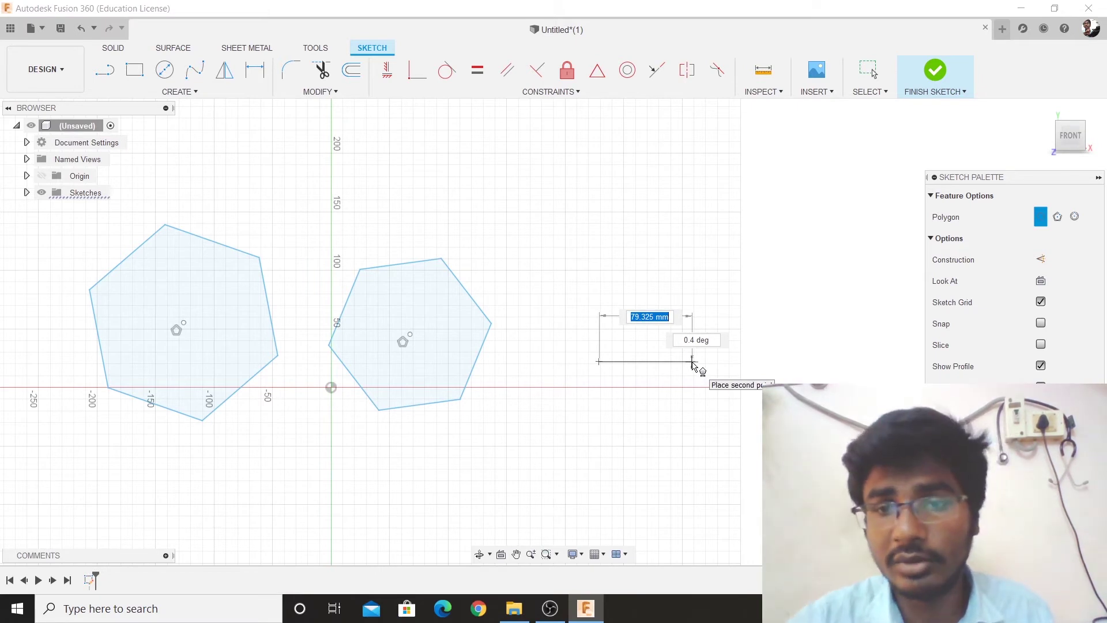
{"action": "left_click", "coordinate": [706, 361]}
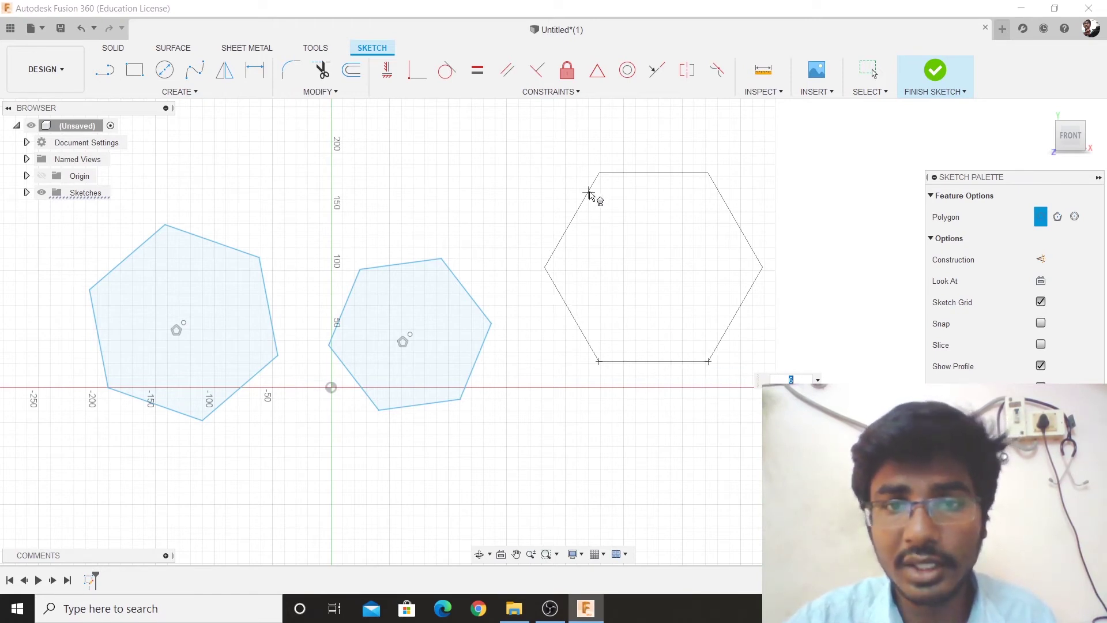
{"action": "left_click", "coordinate": [255, 70]}
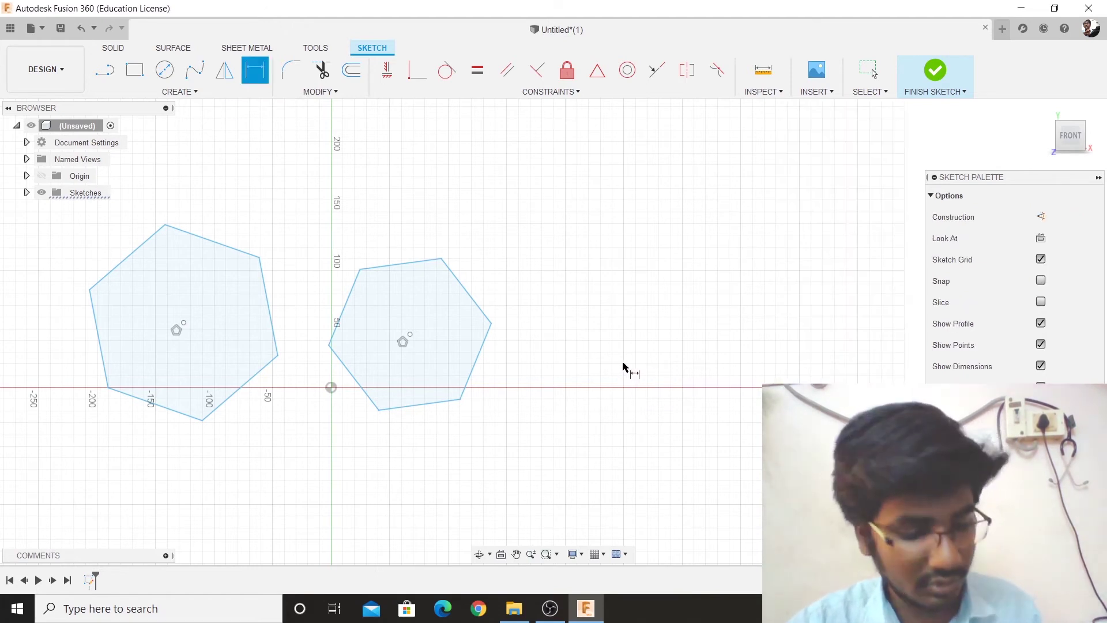
{"action": "key", "text": "Escape"}
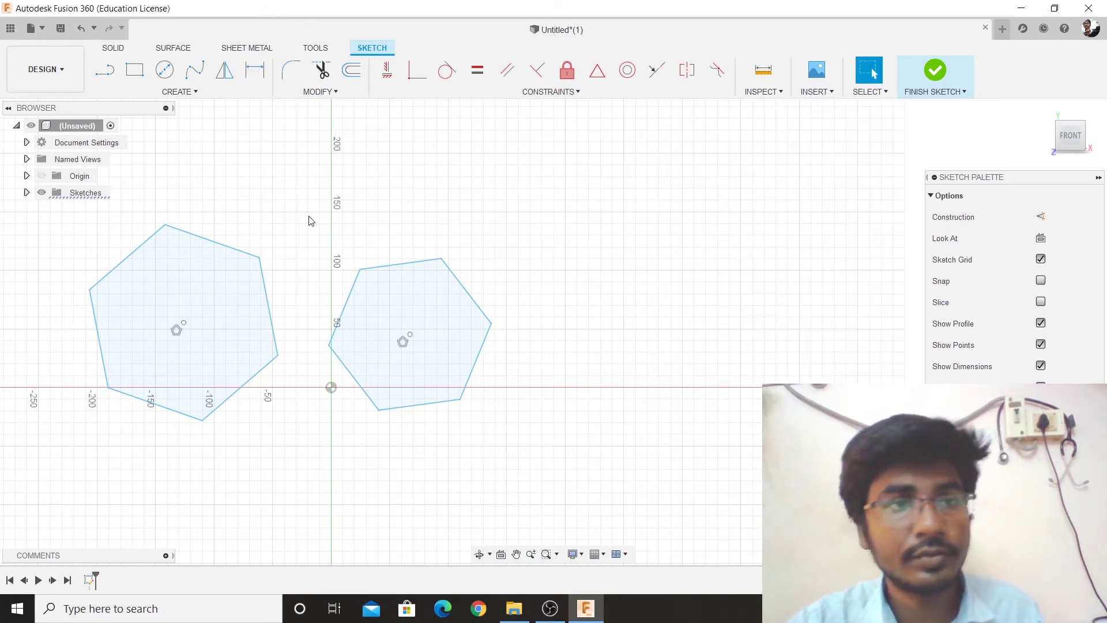
- Draw a six-sided edge polygon from a 50 mm edge at 0° on the right
{"action": "left_click", "coordinate": [180, 94]}
{"action": "mouse_move", "coordinate": [174, 165]}
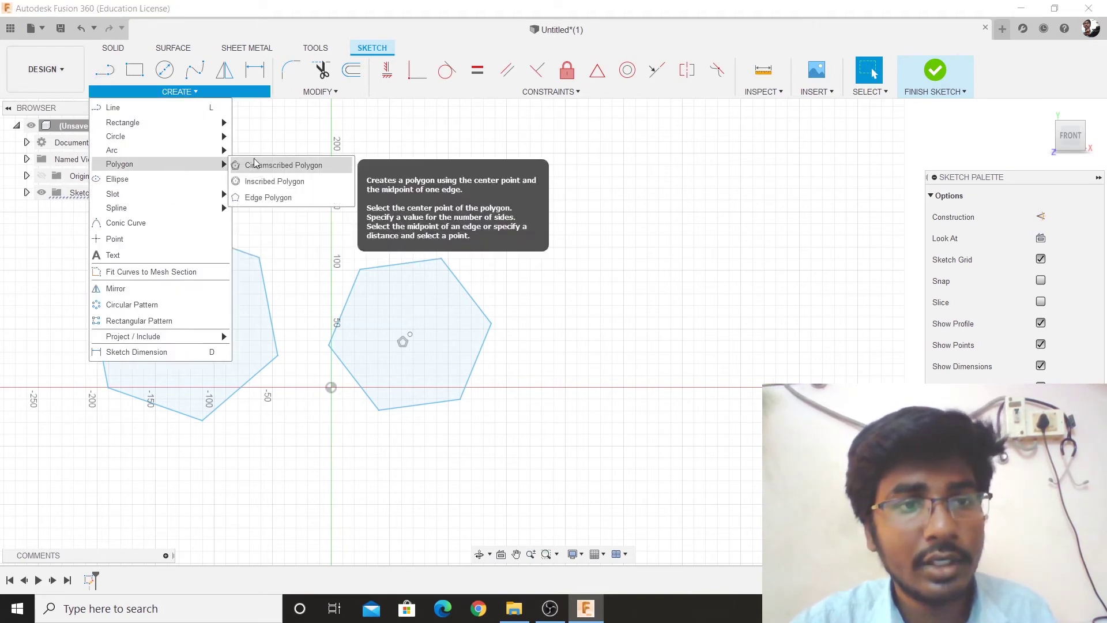
{"action": "left_click", "coordinate": [276, 195]}
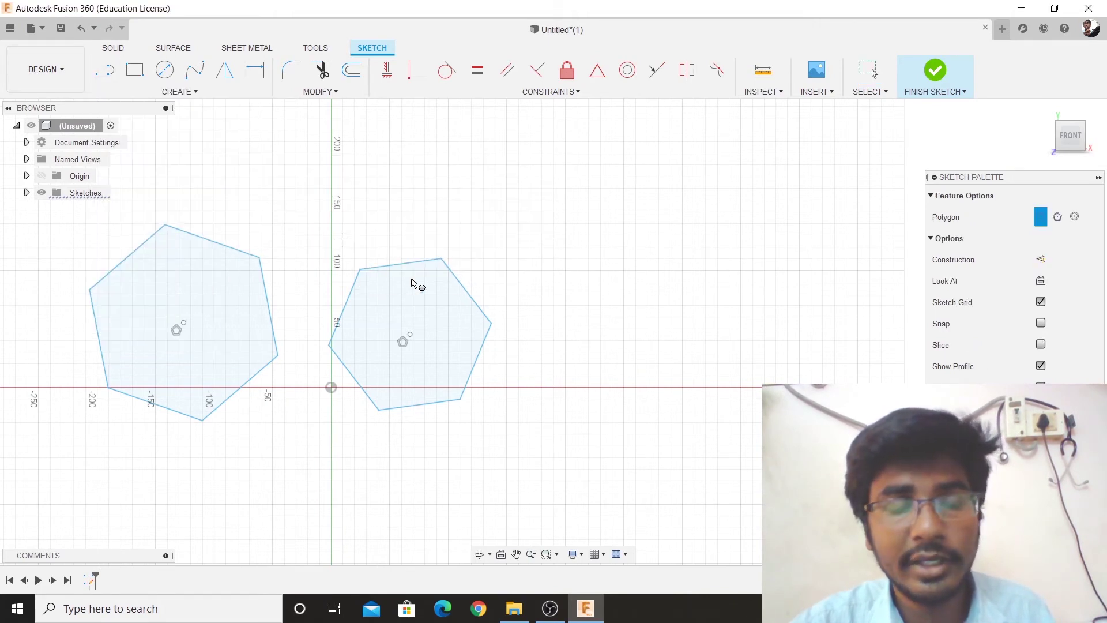
{"action": "left_click", "coordinate": [614, 340]}
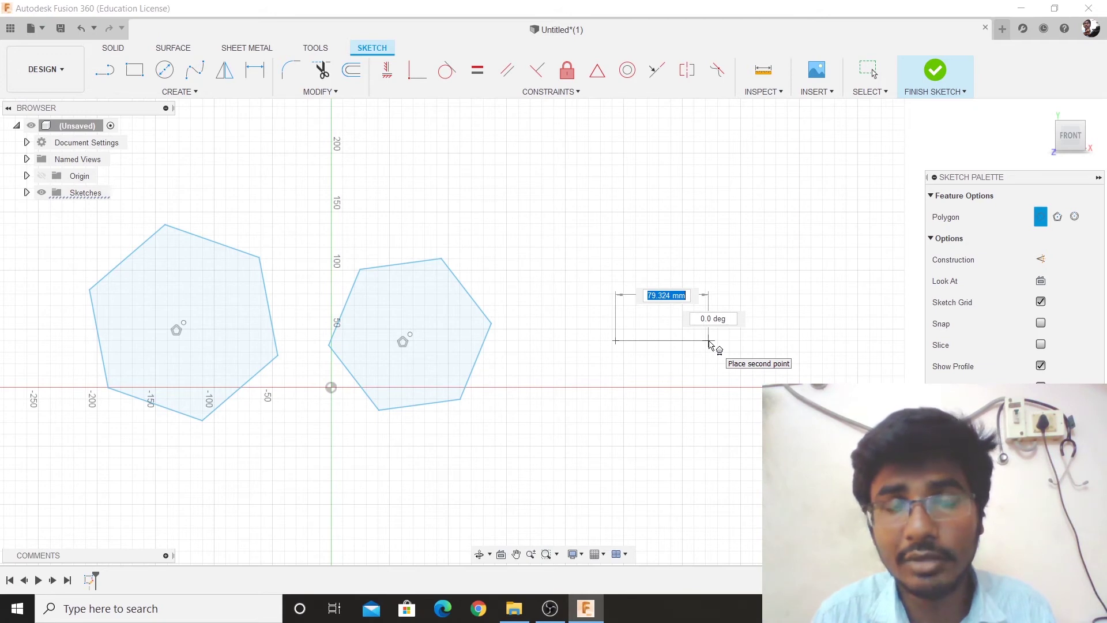
{"action": "type", "text": "50"}
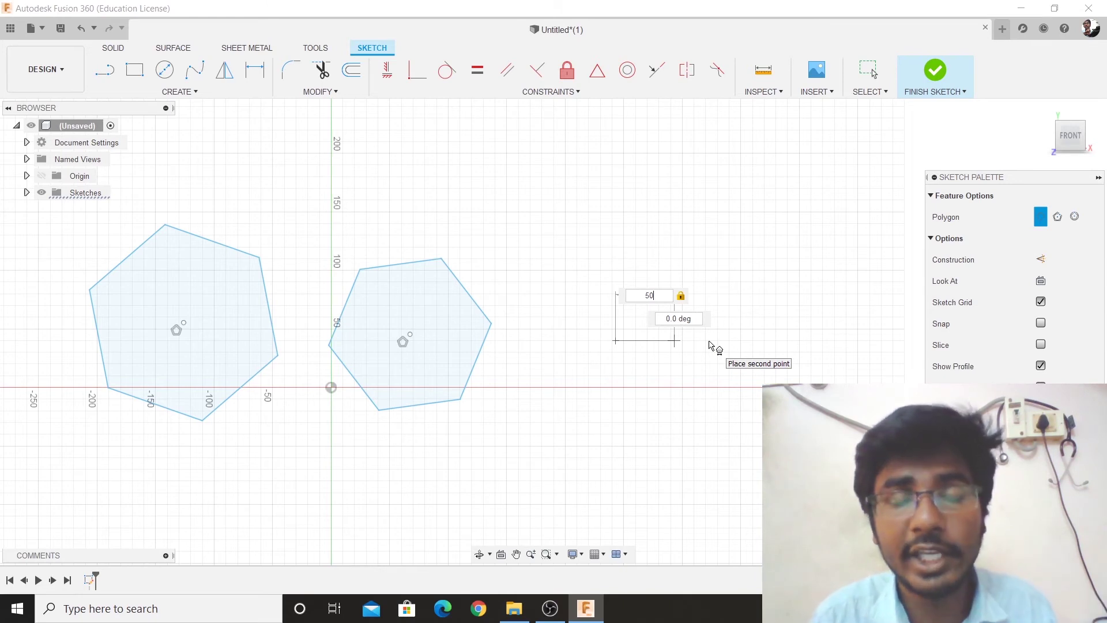
{"action": "key", "text": "Tab"}
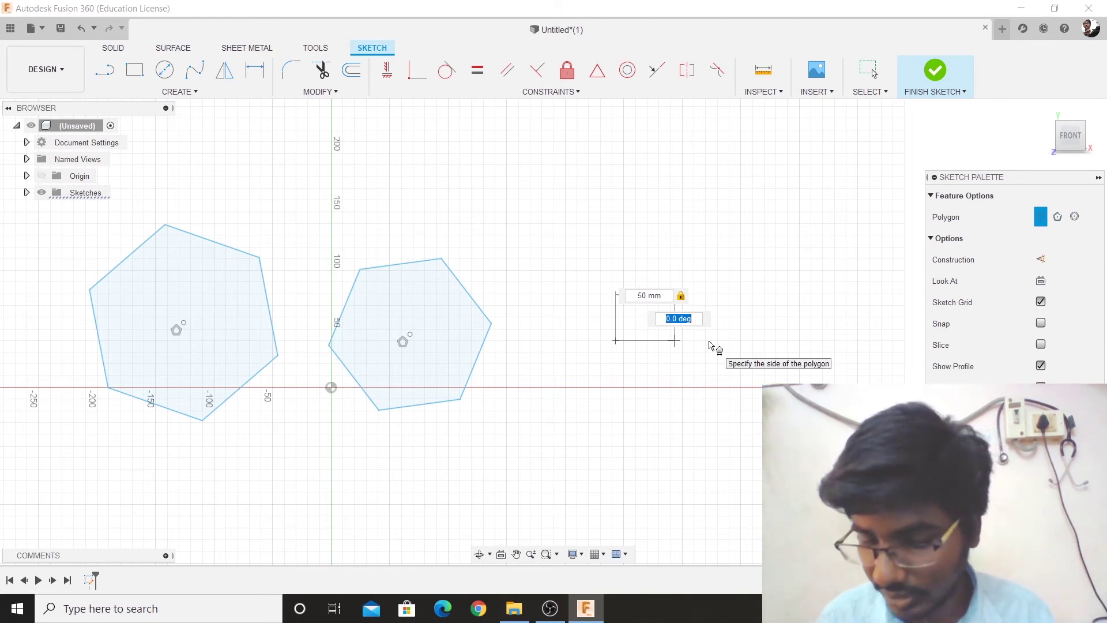
{"action": "key", "text": "Tab"}
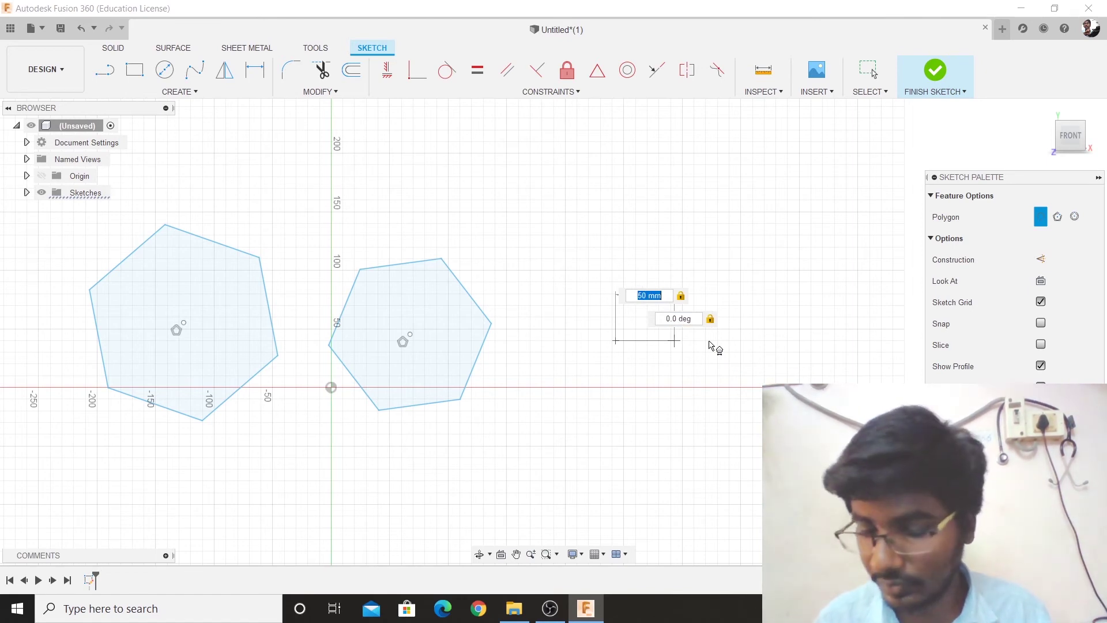
{"action": "key", "text": "Tab"}
{"action": "key", "text": "Return"}
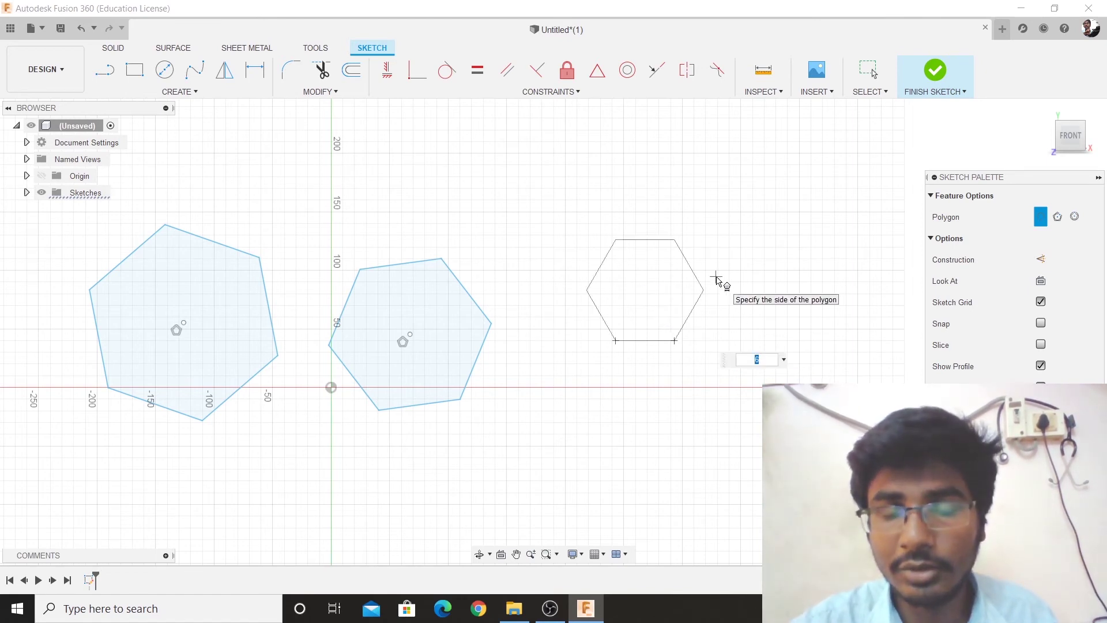
{"action": "key", "text": "Return"}
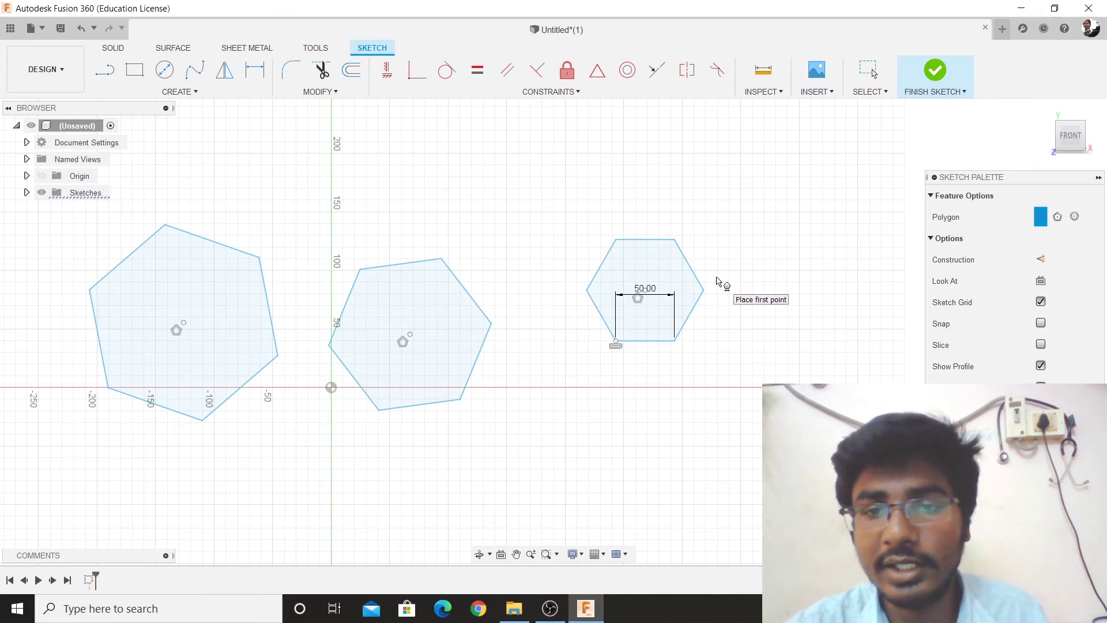
{"action": "scroll", "coordinate": [706, 309], "scroll_direction": "up", "scroll_amount": 3}
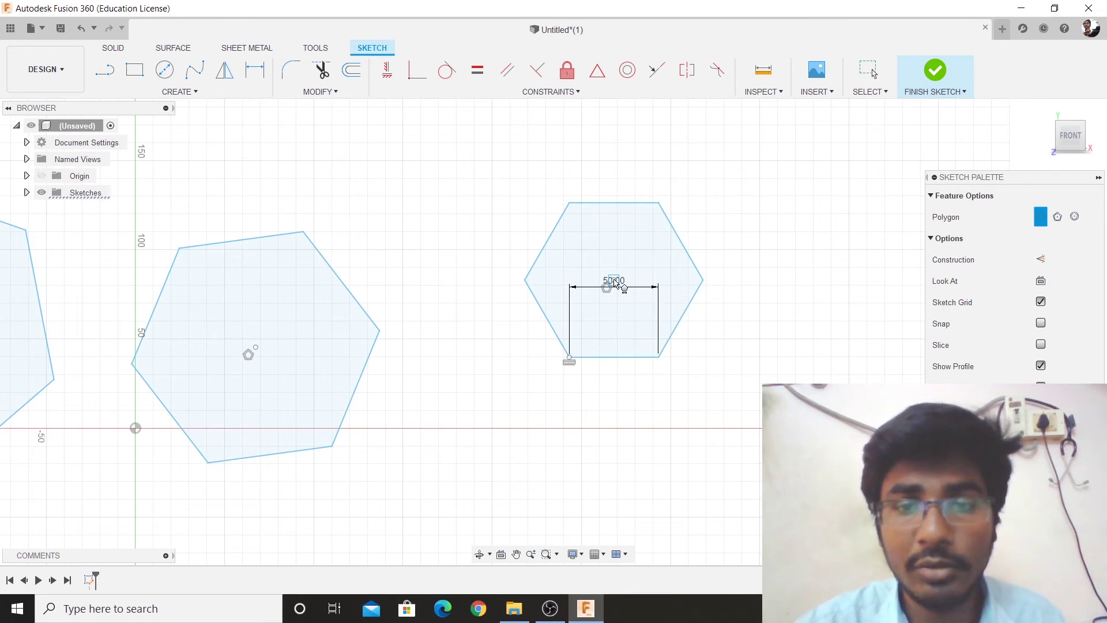
- Change the edge hexagon's 50.00 dimension to 70
{"action": "left_click", "coordinate": [615, 283]}
{"action": "key", "text": "Escape"}
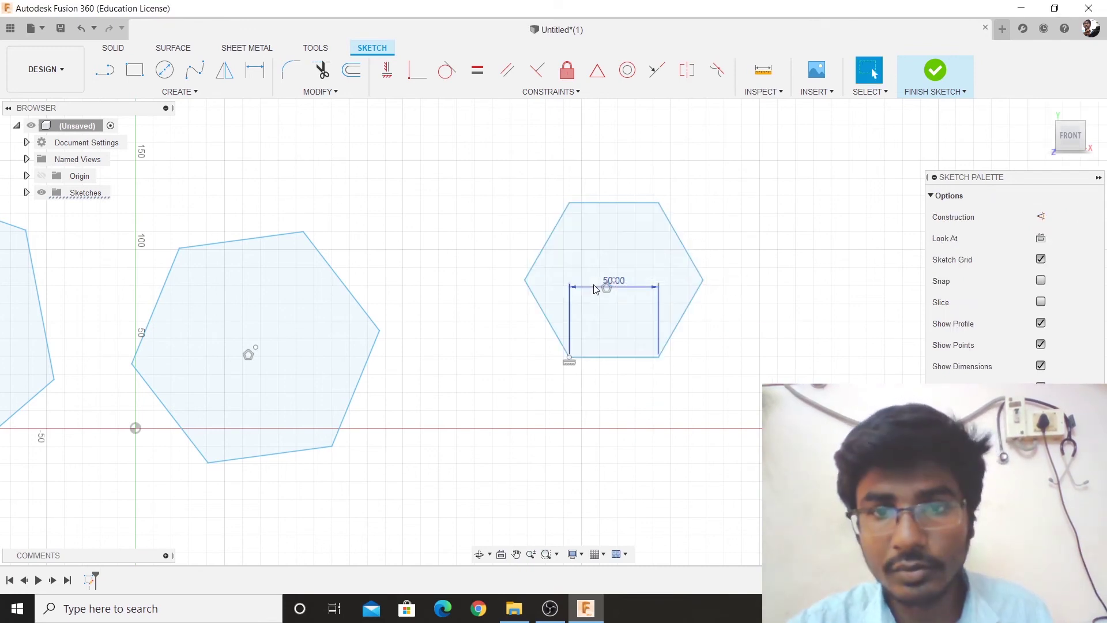
{"action": "double_click", "coordinate": [626, 284]}
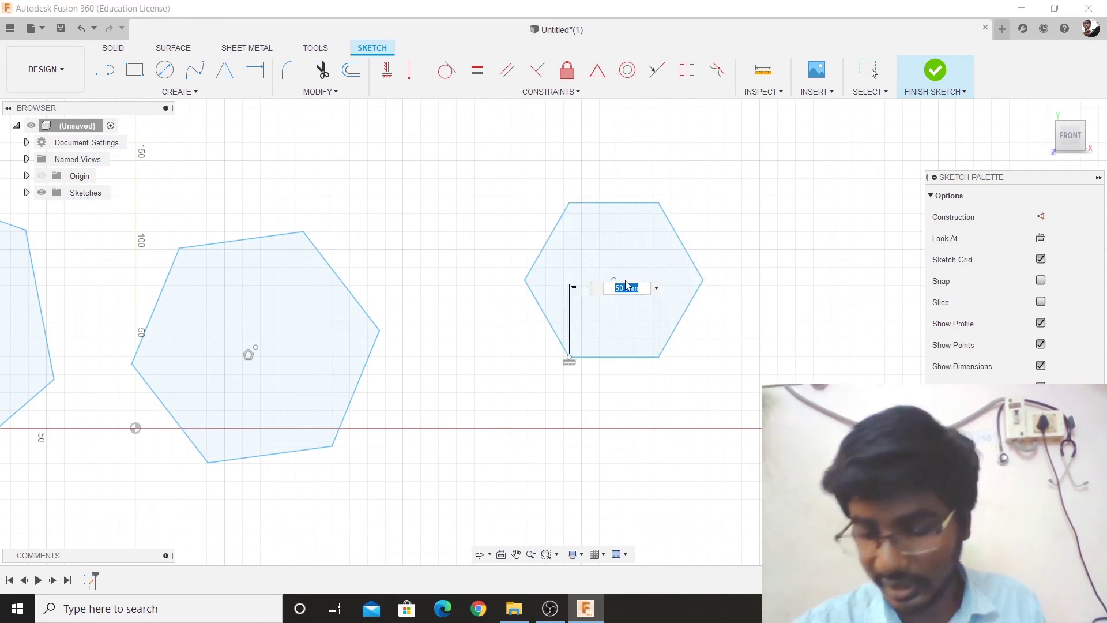
{"action": "type", "text": "70"}
{"action": "key", "text": "Return"}
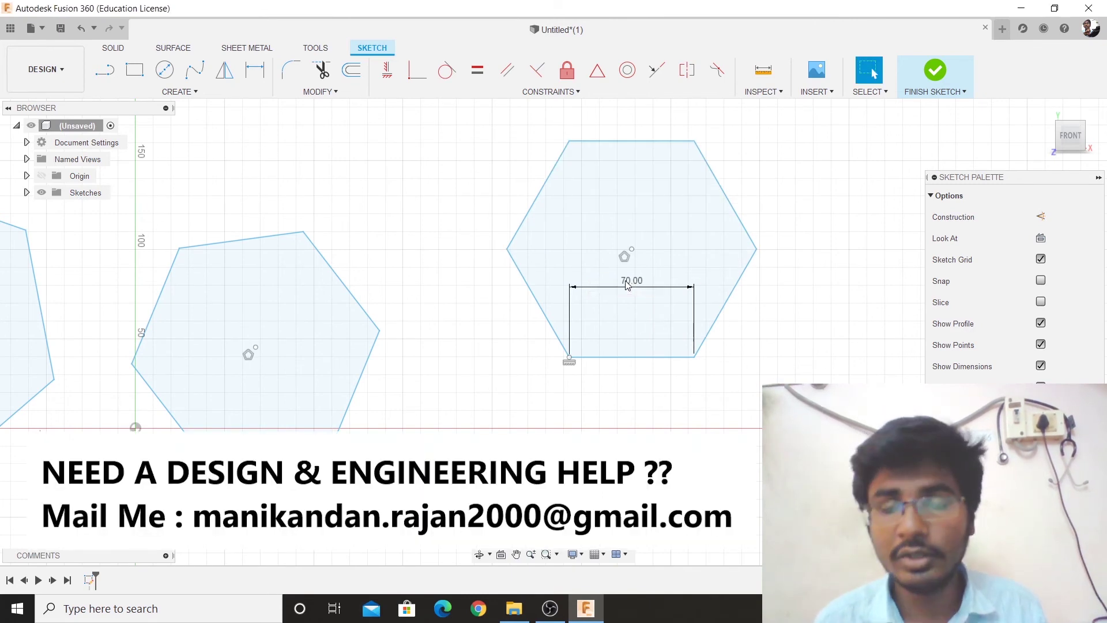